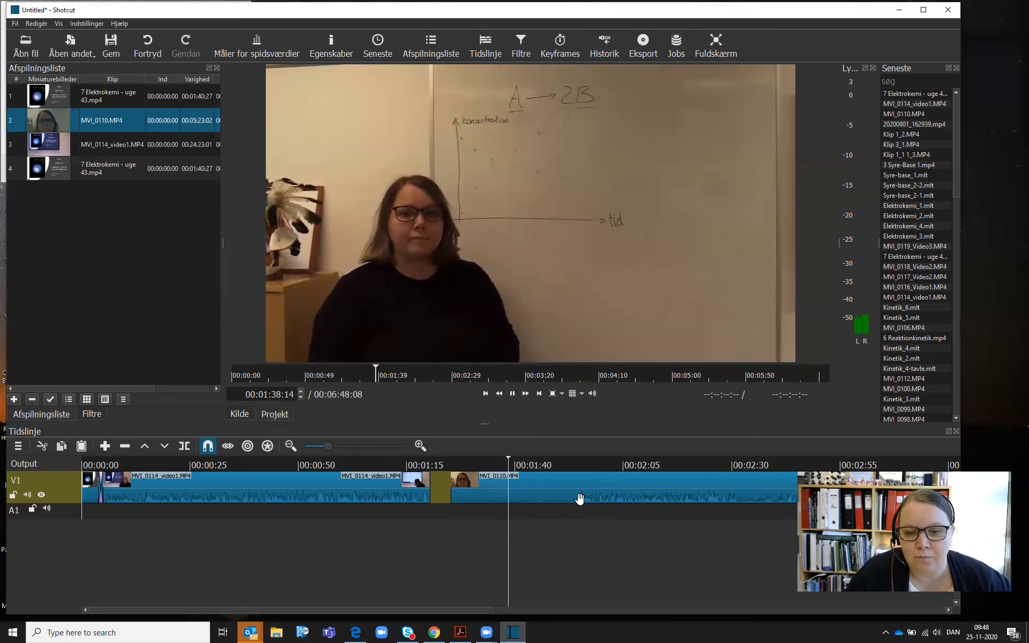
Find where the talking starts in the MVI_0110.MP4 clip, split it at 00:01:53:07 and delete the part before the cut.
click(563, 467)
drag(564, 470, 573, 468)
click(510, 394)
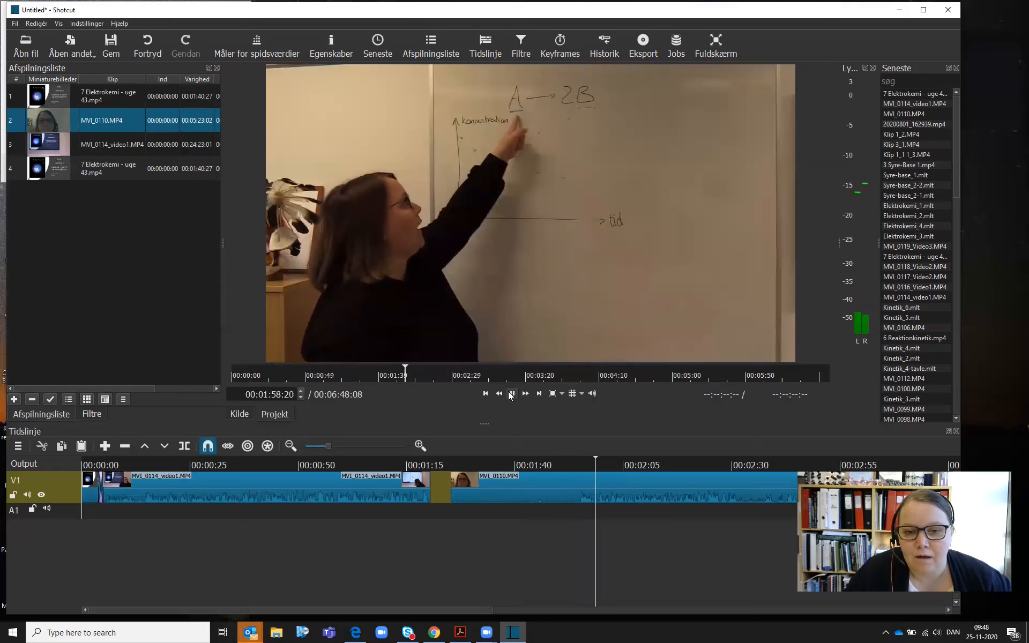
click(511, 394)
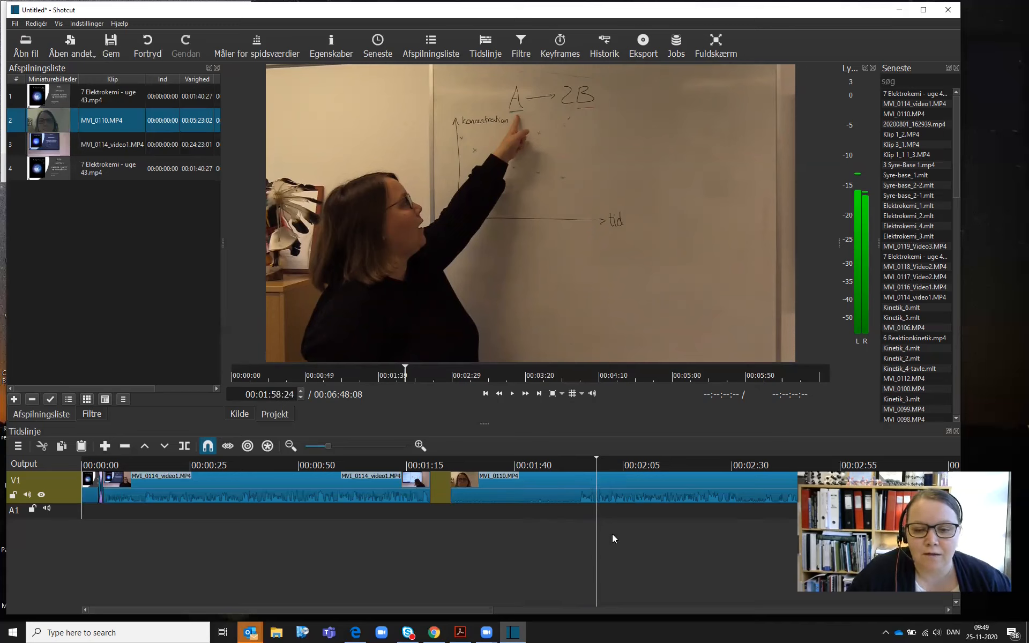
drag(481, 610, 623, 601)
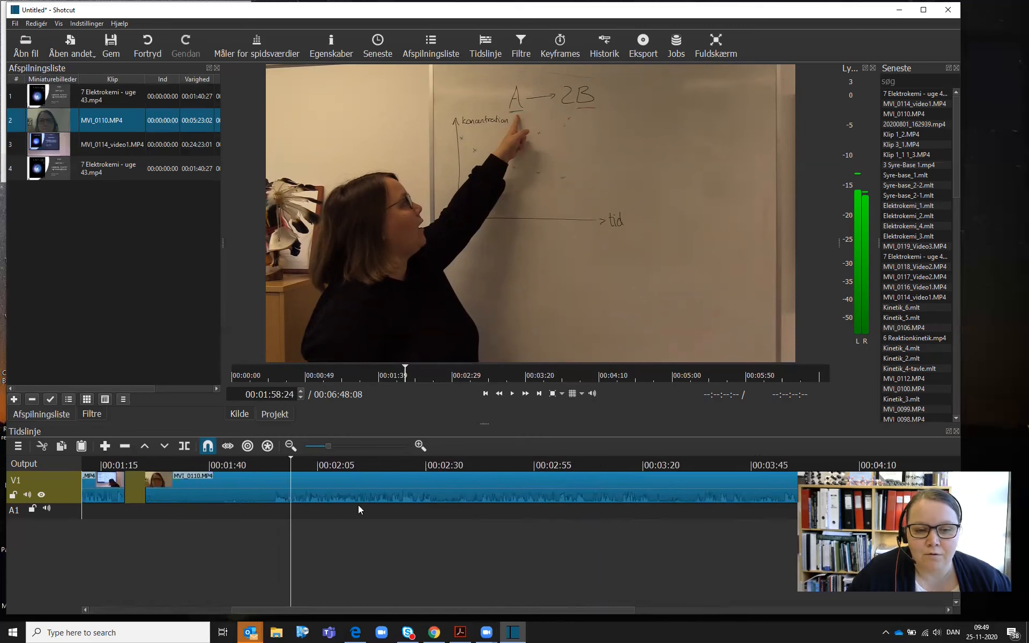
drag(559, 609, 479, 609)
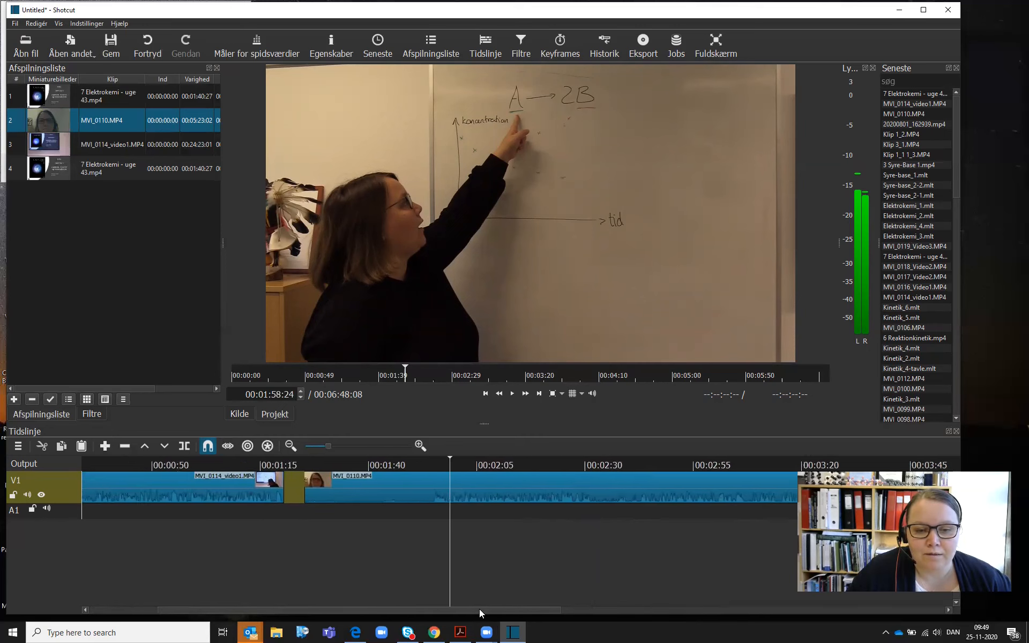
click(434, 466)
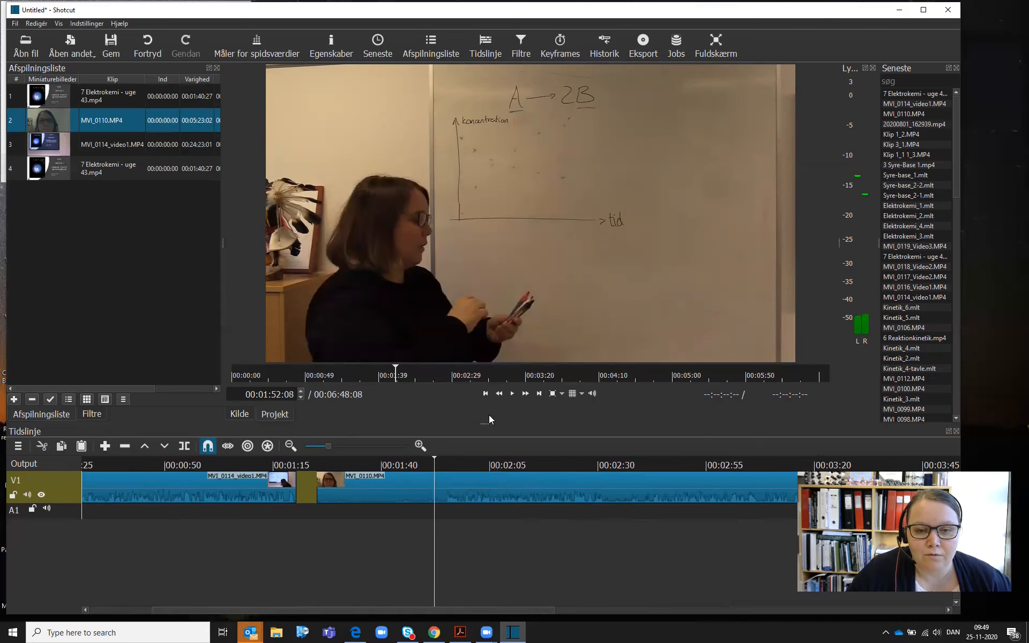
click(438, 461)
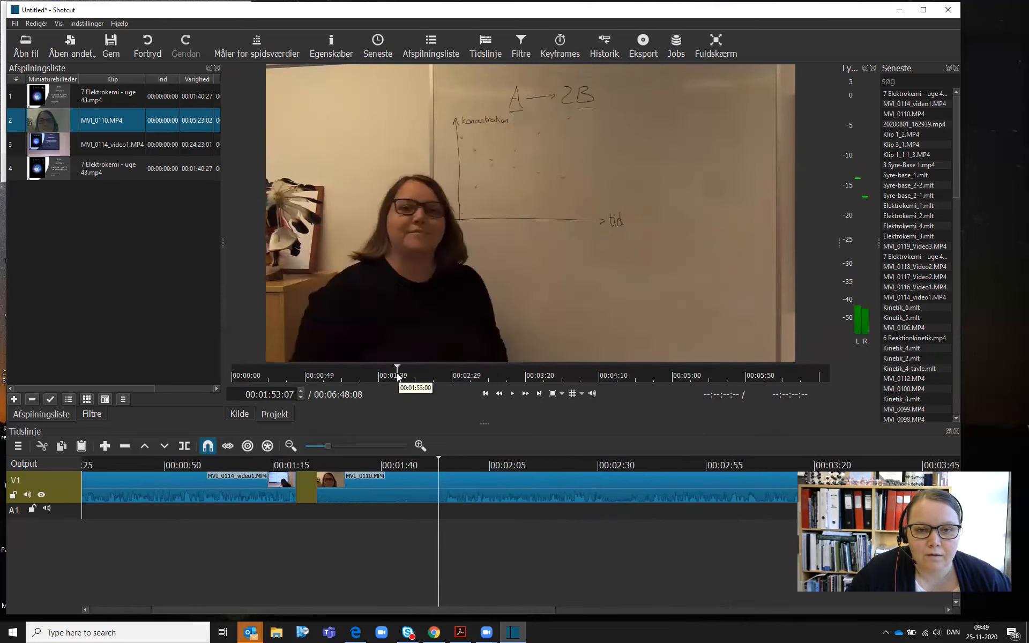
click(183, 447)
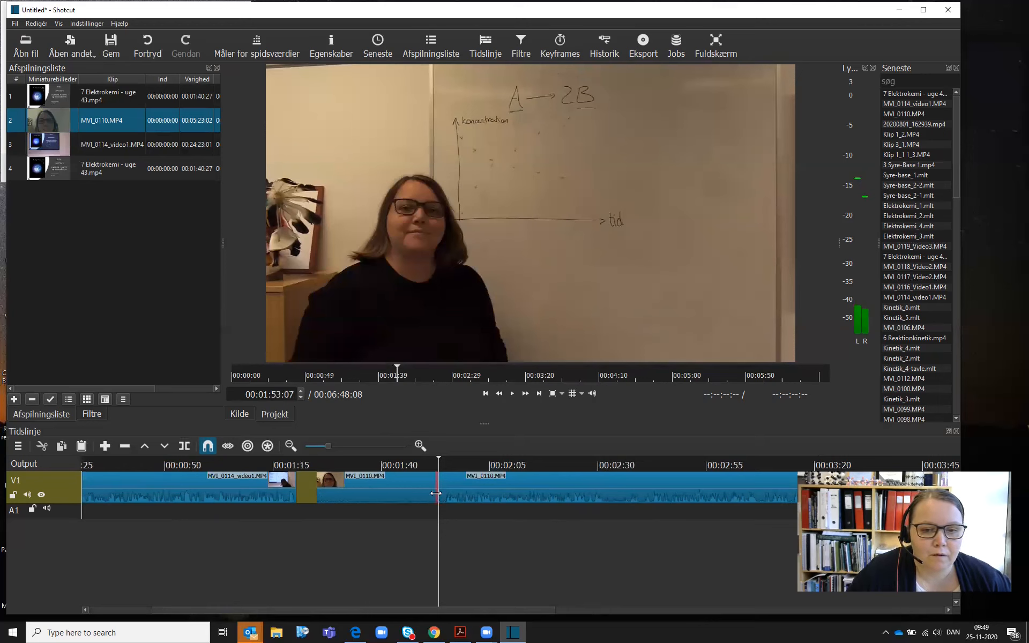
click(408, 492)
key(Delete)
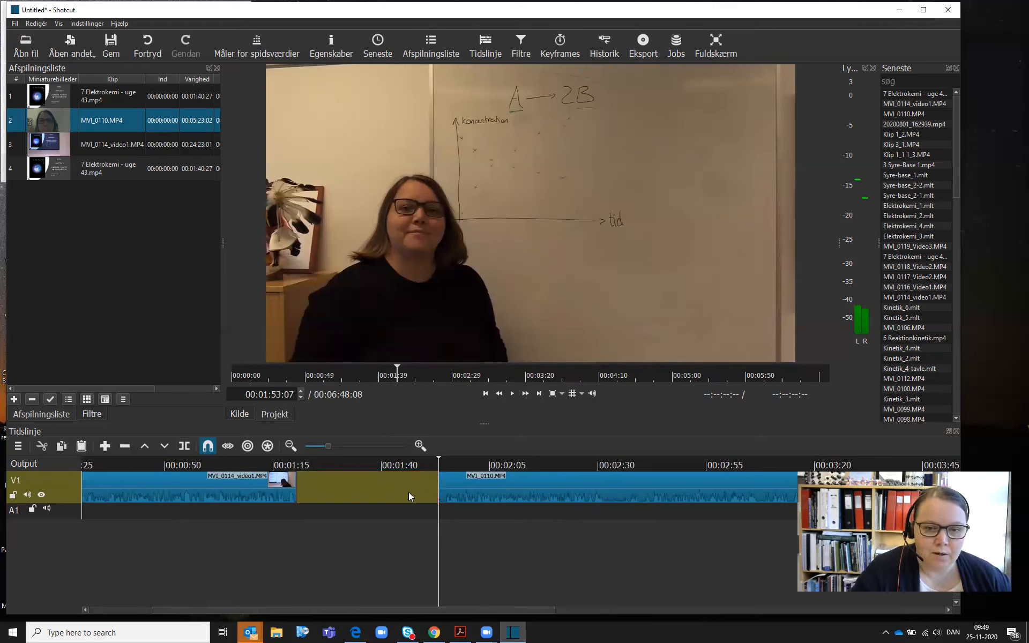
Close the gap before MVI_0110.MP4, overlap it about 2 seconds with MVI_0114_video1.MP4 as a transition, and play the result.
drag(519, 484, 382, 490)
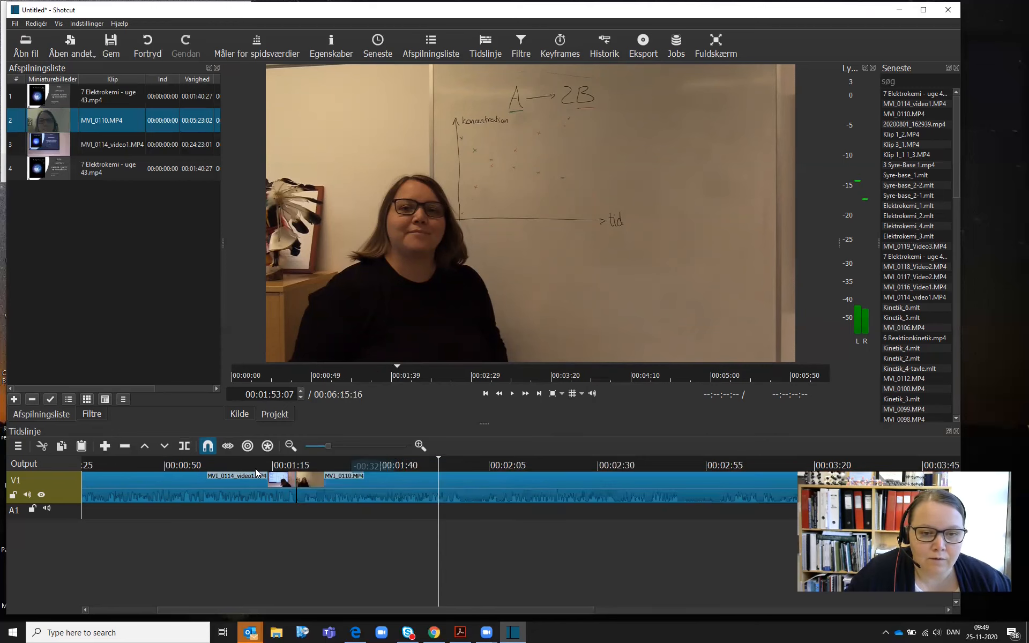
drag(310, 488, 303, 489)
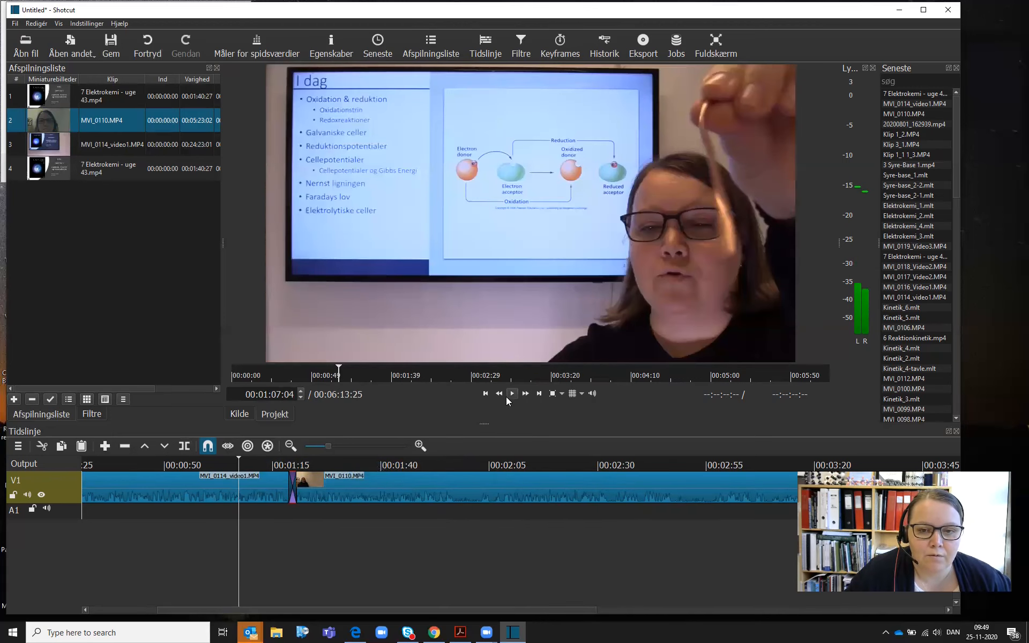
click(512, 394)
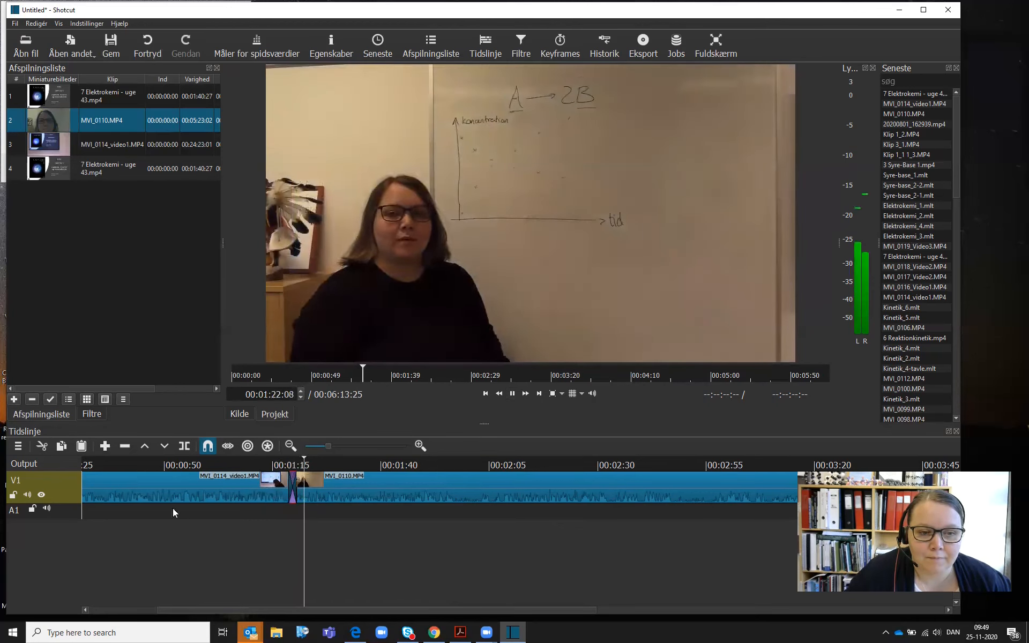
click(512, 390)
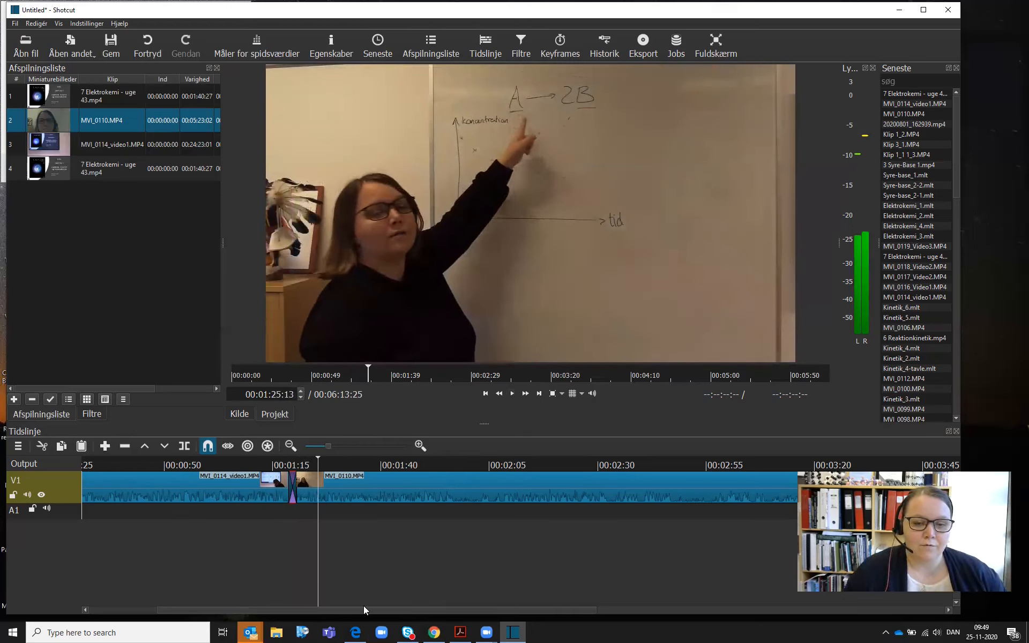
Split the MVI_0110.MP4 clip at 00:04:13:28 and delete everything after the cut.
drag(363, 606, 522, 595)
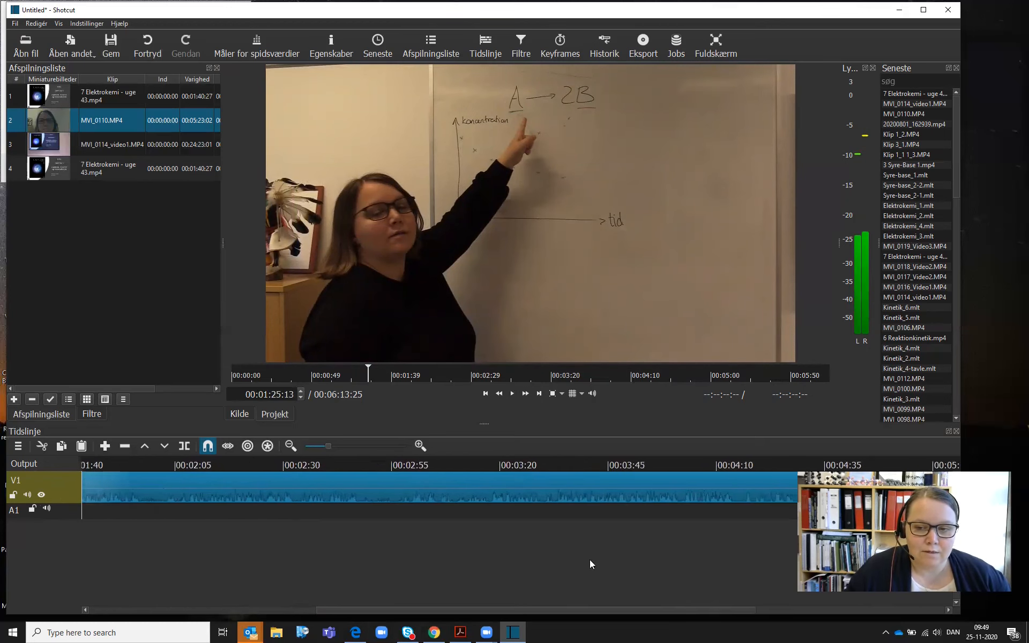
click(733, 465)
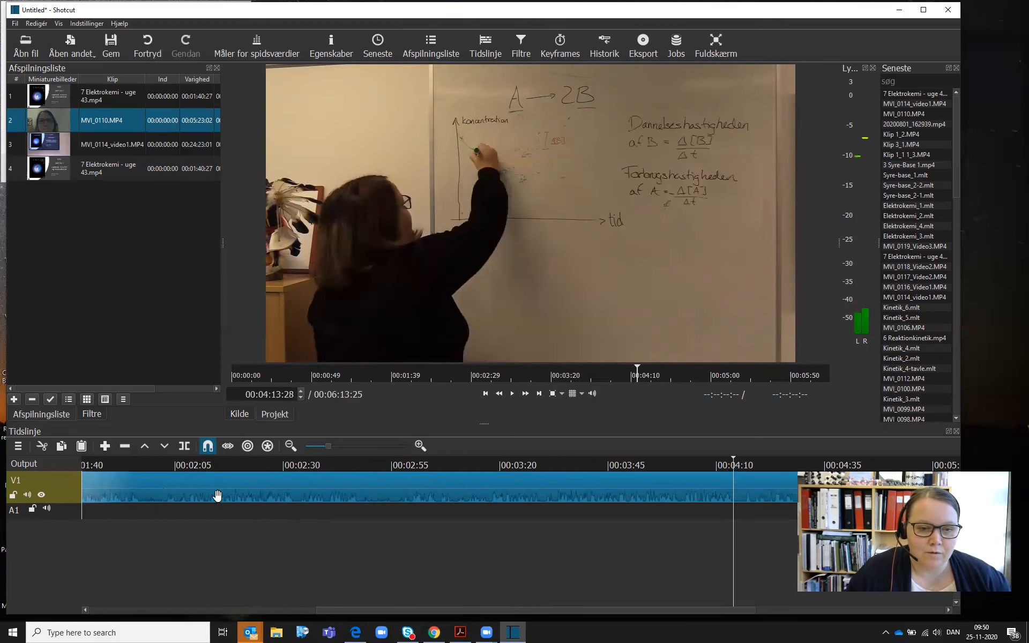
click(184, 446)
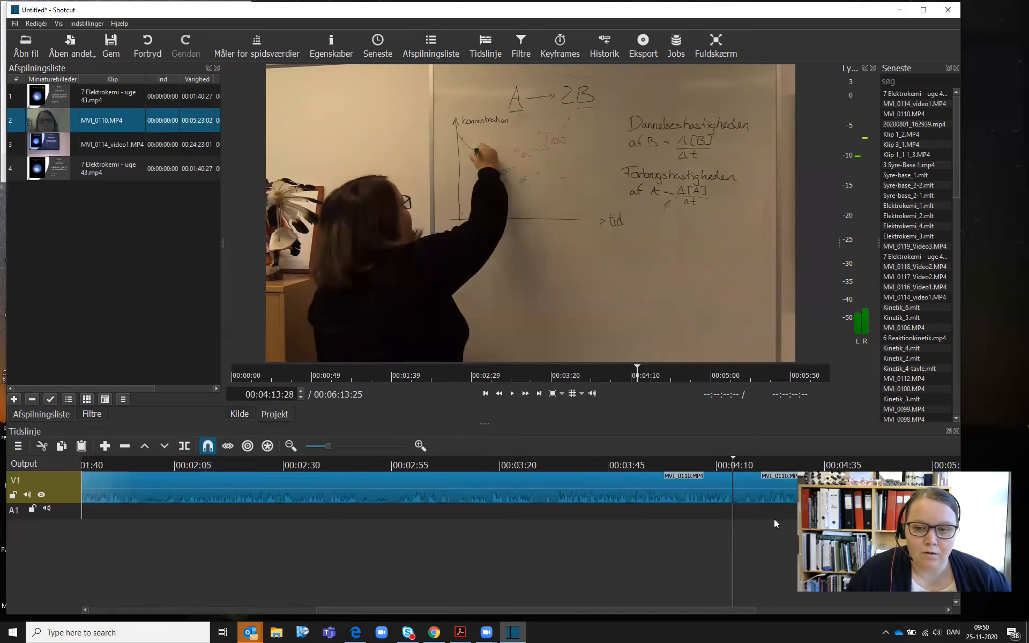
click(755, 491)
key(Delete)
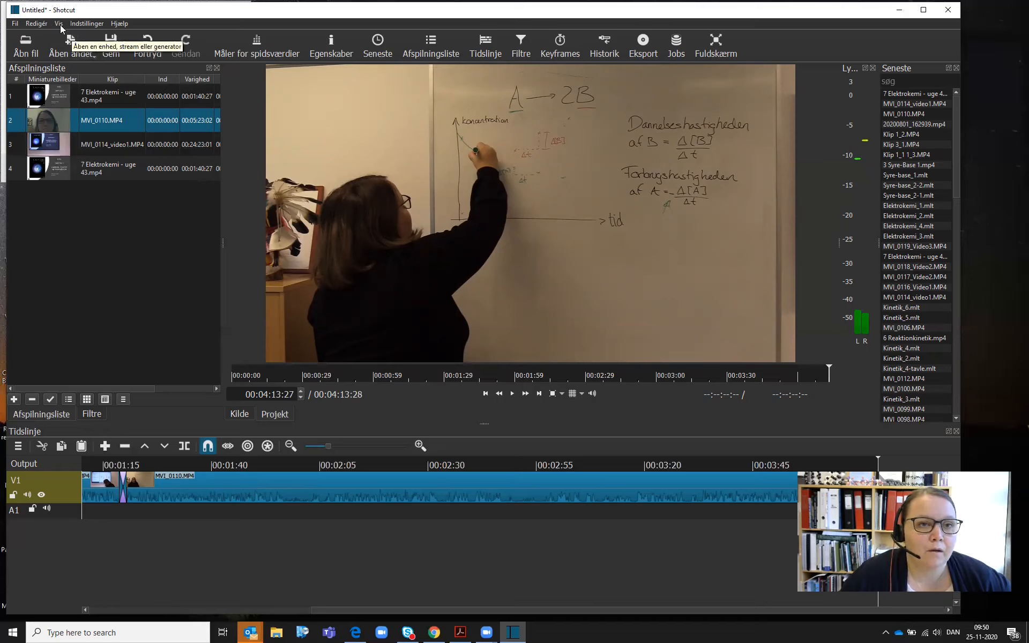
Open the video export settings and keep the timeline (Tidslinje) as the export source.
click(17, 25)
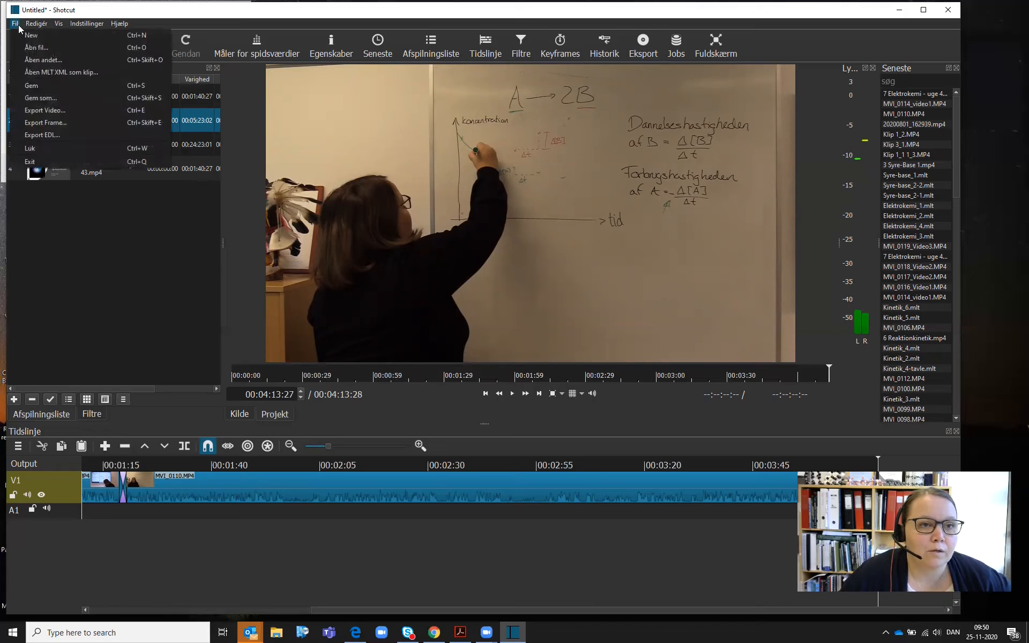
click(45, 111)
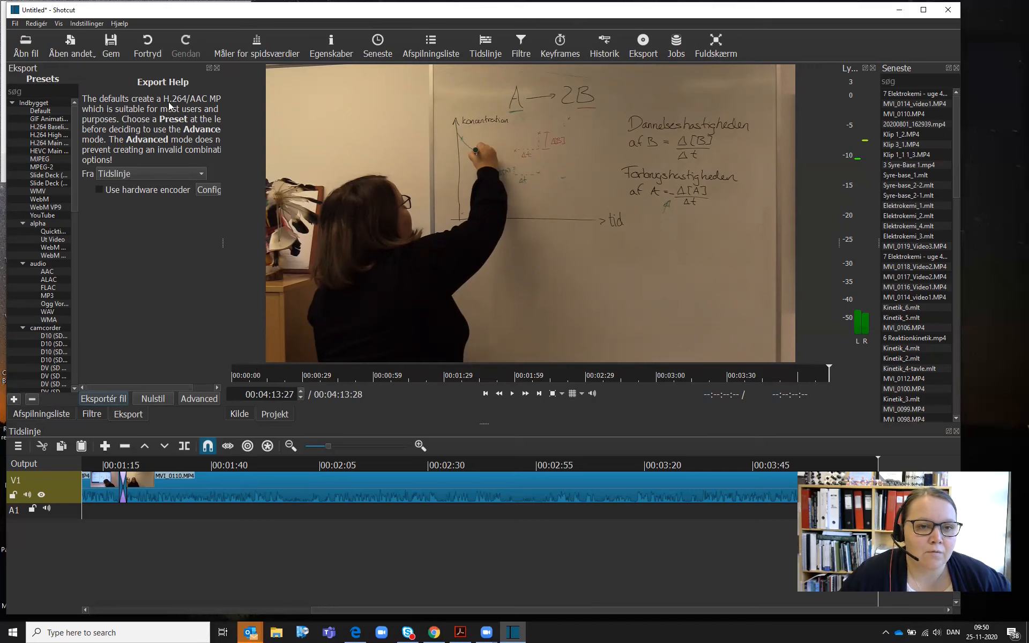
click(145, 174)
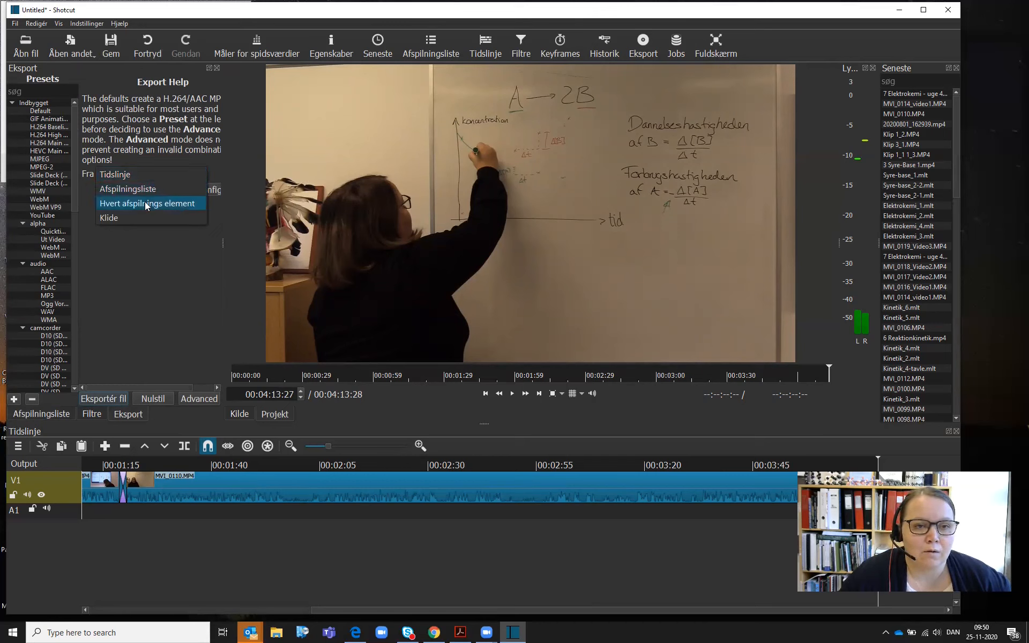
click(120, 176)
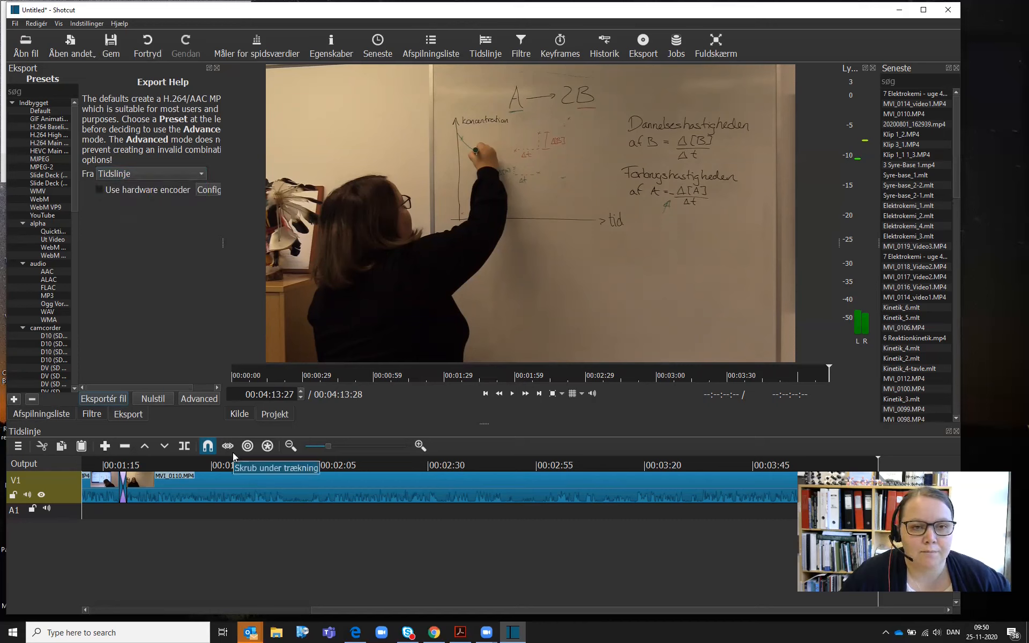
Export the video as an mp4 file named test in the Desktop folder Shotcut - video, dismissing the printer registration message.
click(121, 399)
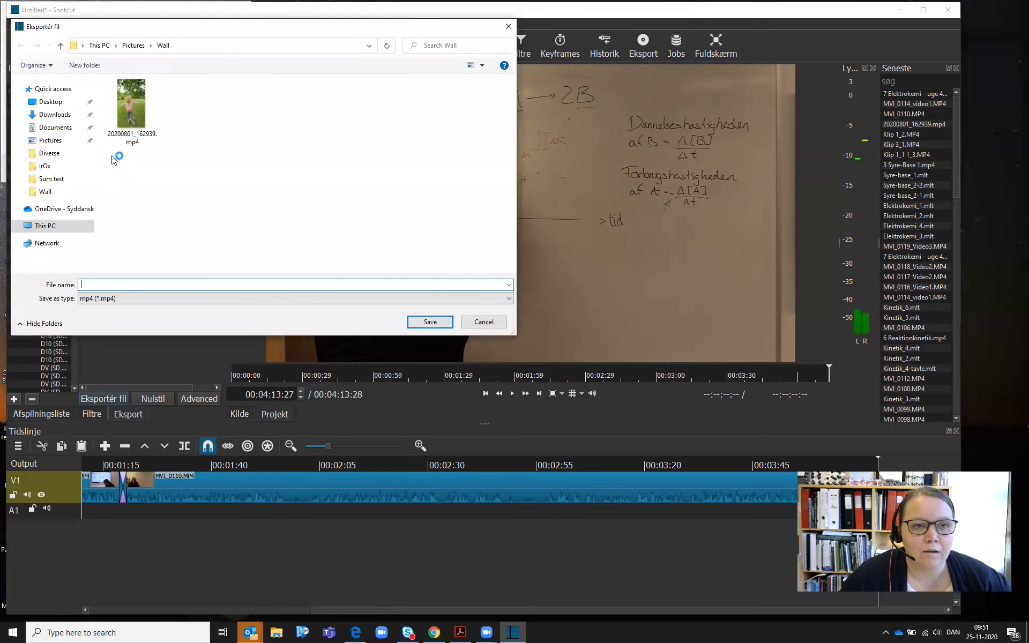
click(50, 102)
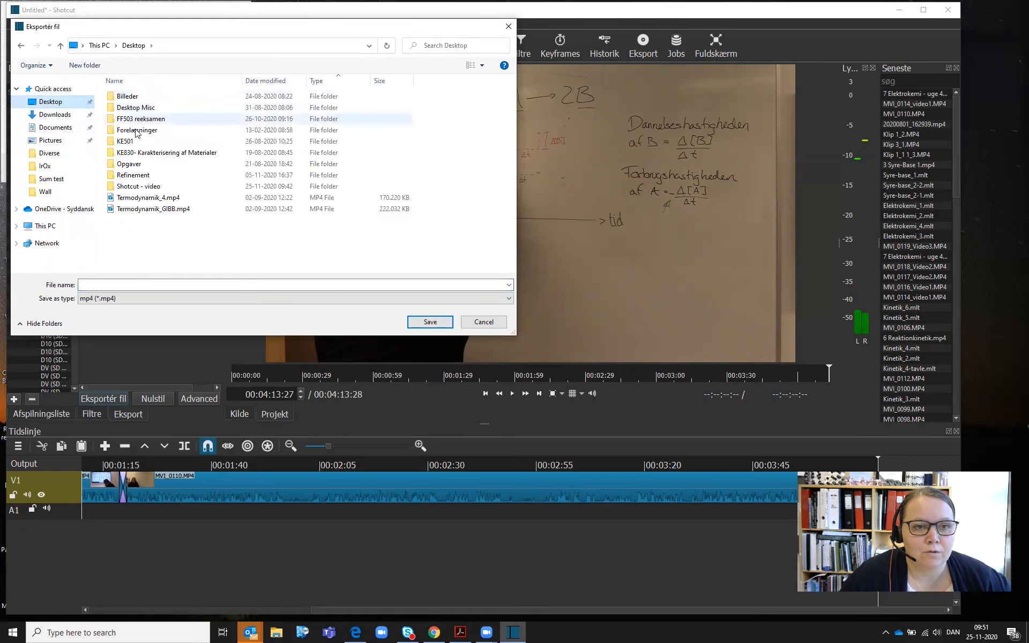
double_click(139, 187)
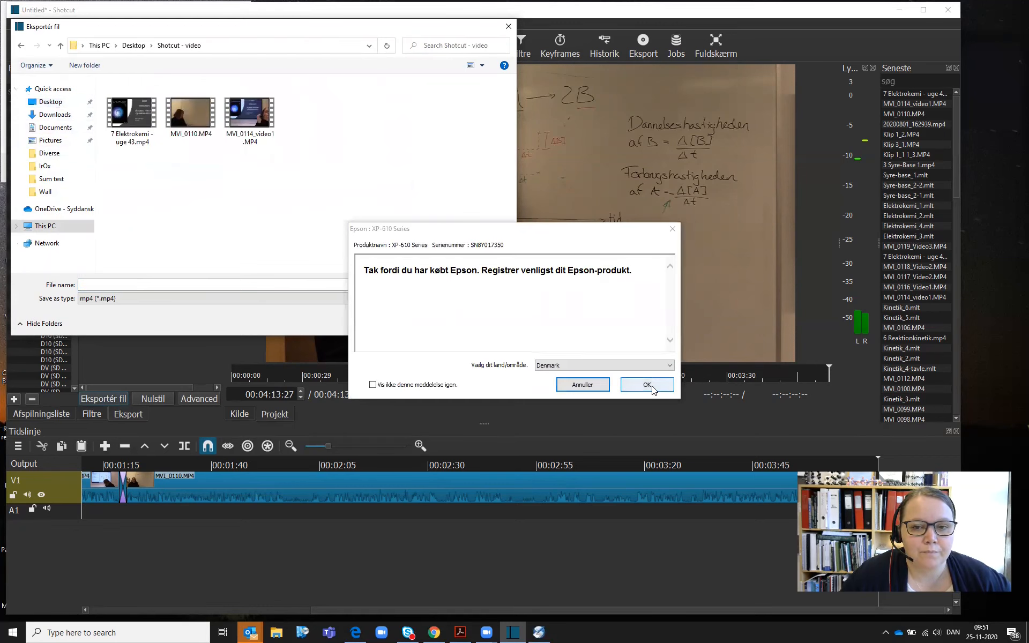
click(573, 385)
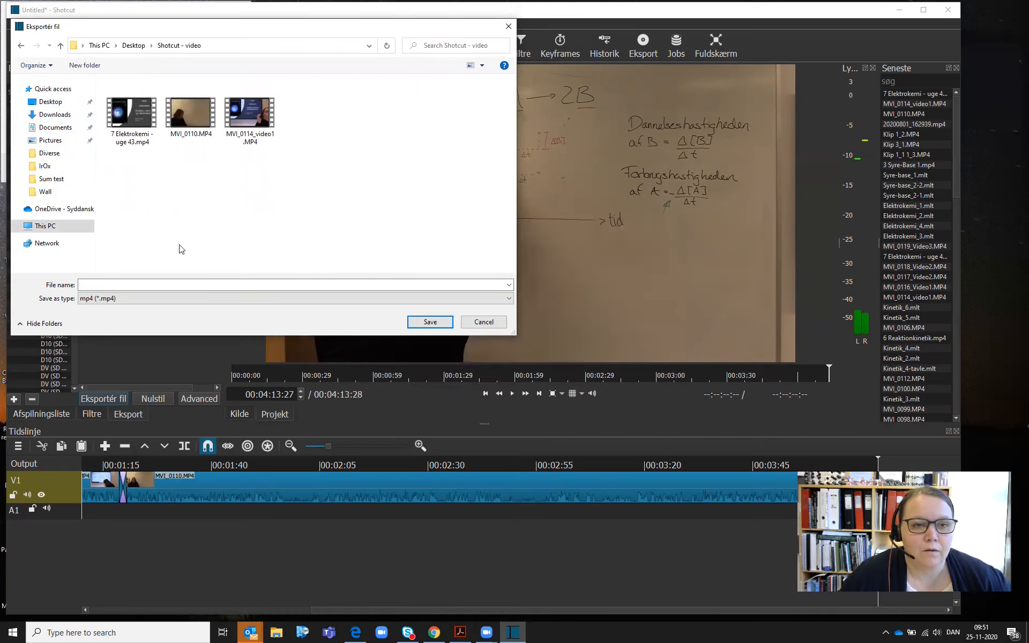
click(121, 285)
text(test)
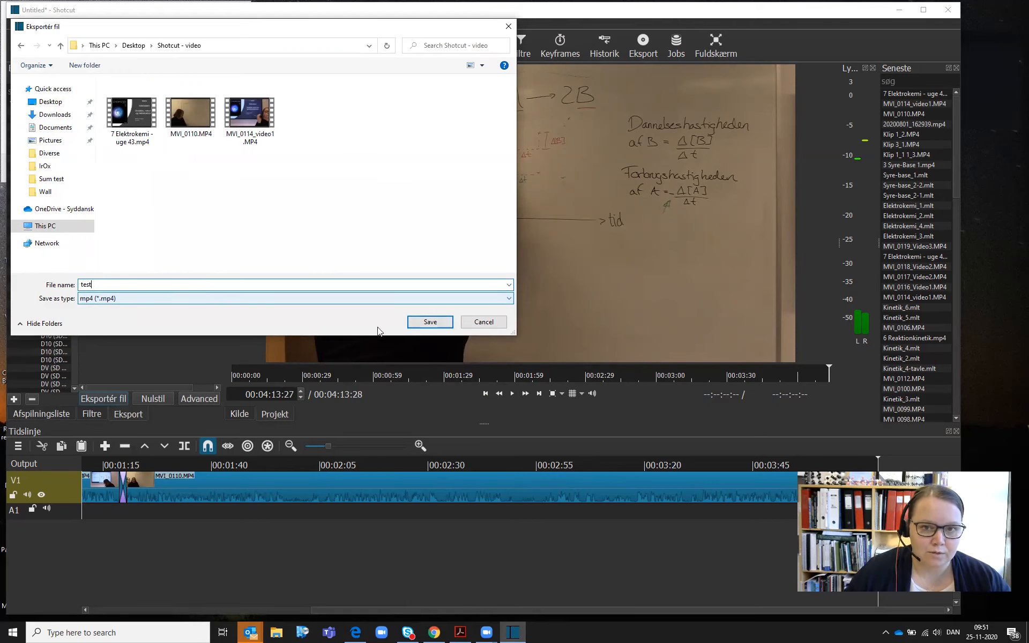
click(423, 324)
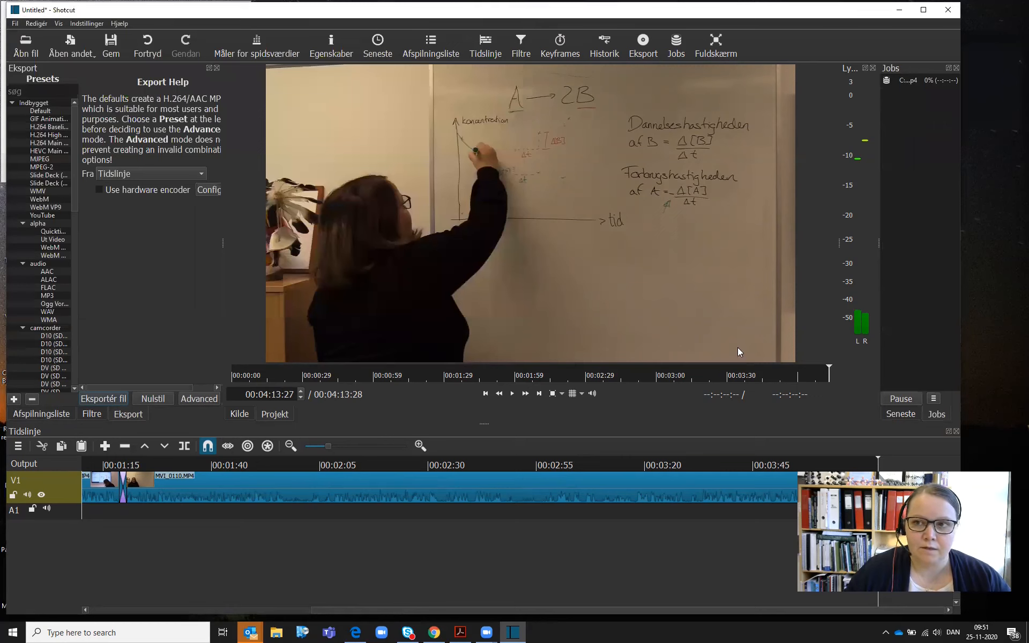